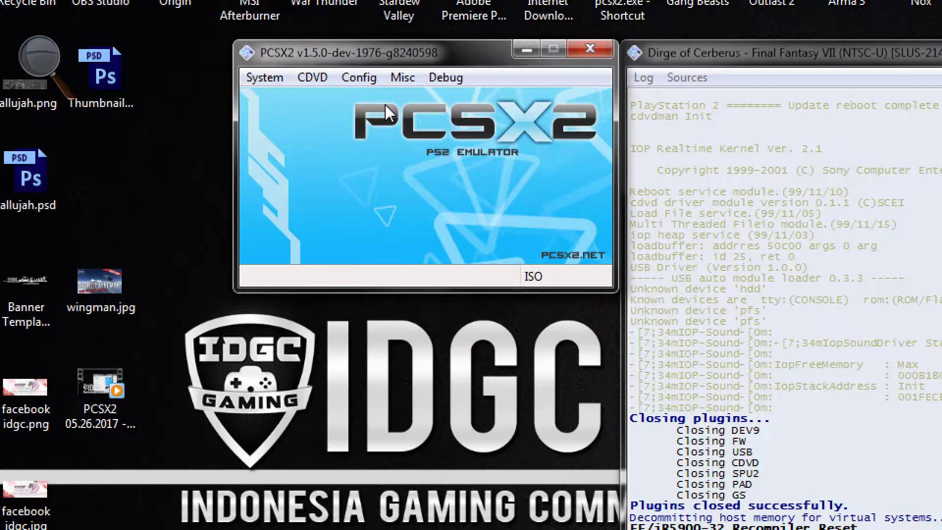
Open the Plugin/BIOS Selector from the Config menu to show GS, PAD and SPU2 plugins
left_click(340, 83)
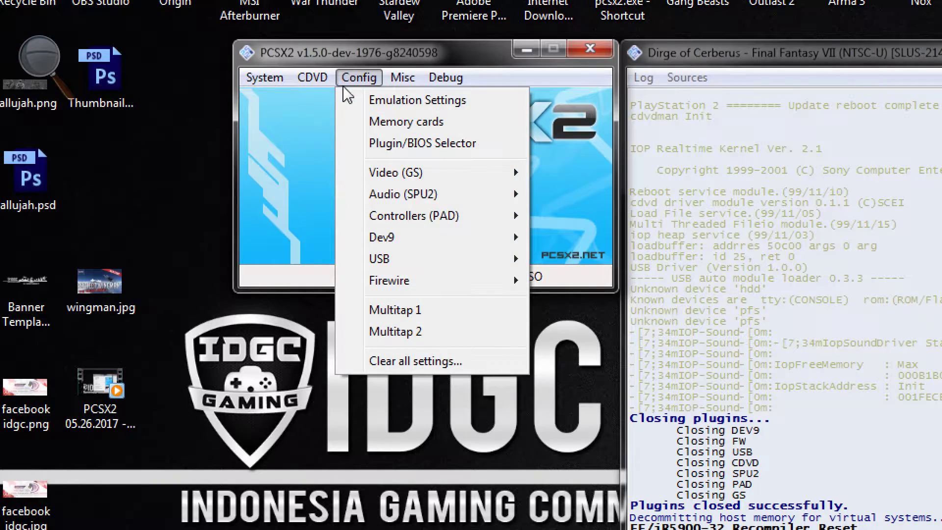
mouse_move(397, 176)
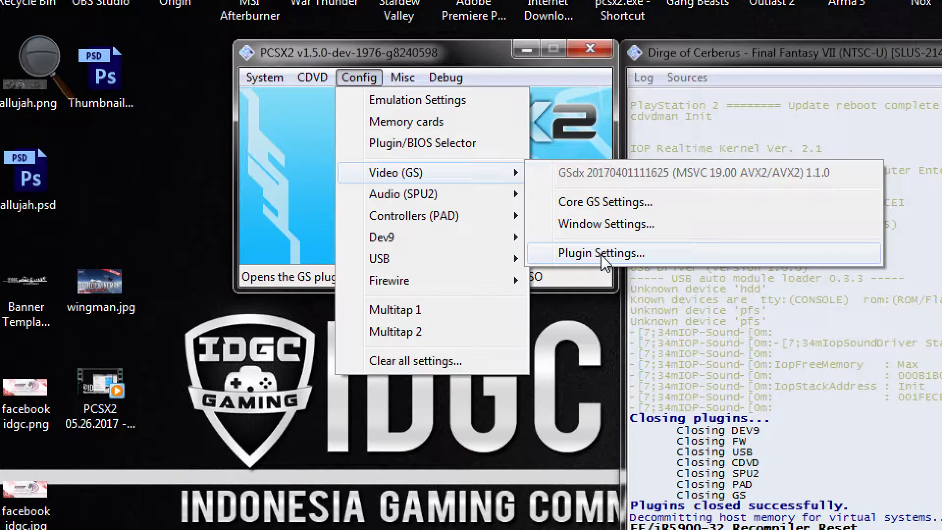
left_click(415, 147)
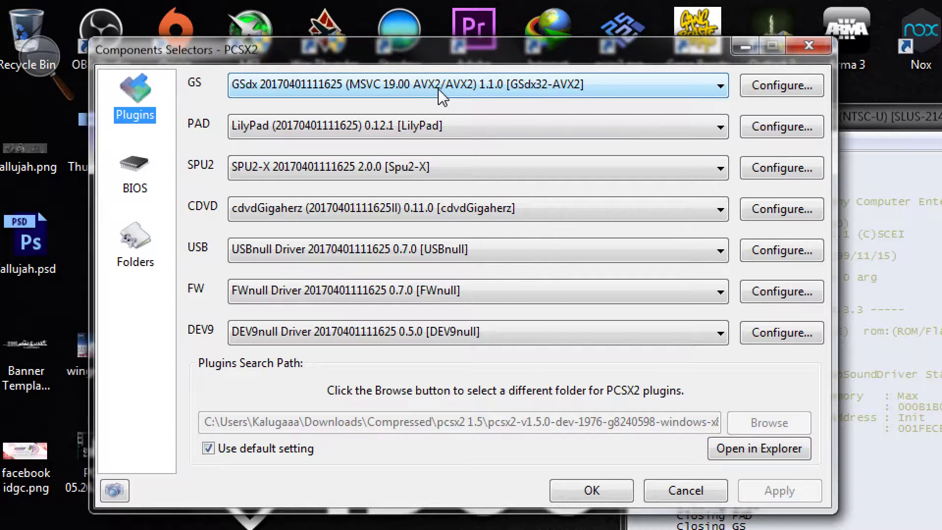
Keep GSdx32-AVX2 as the GS plugin and open its settings showing Direct3D 11 at 3x Native
left_click(468, 87)
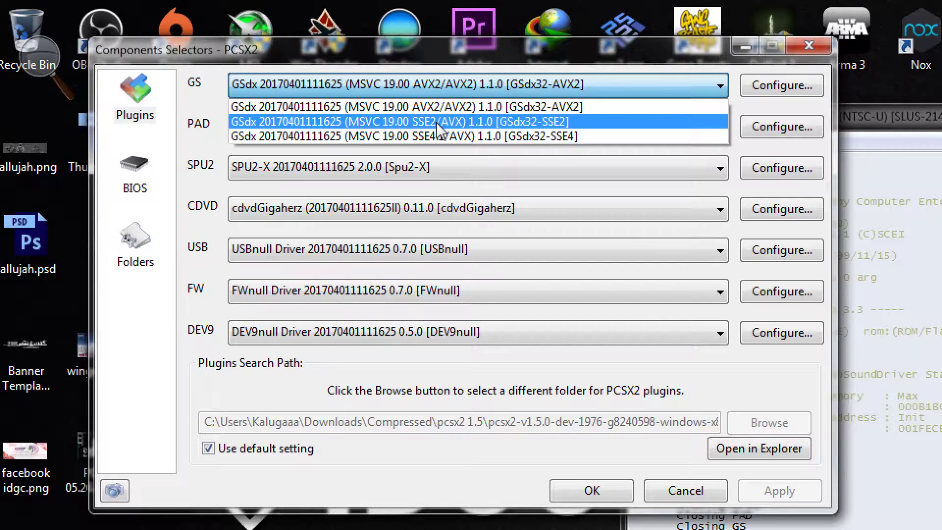
left_click(520, 92)
left_click(520, 91)
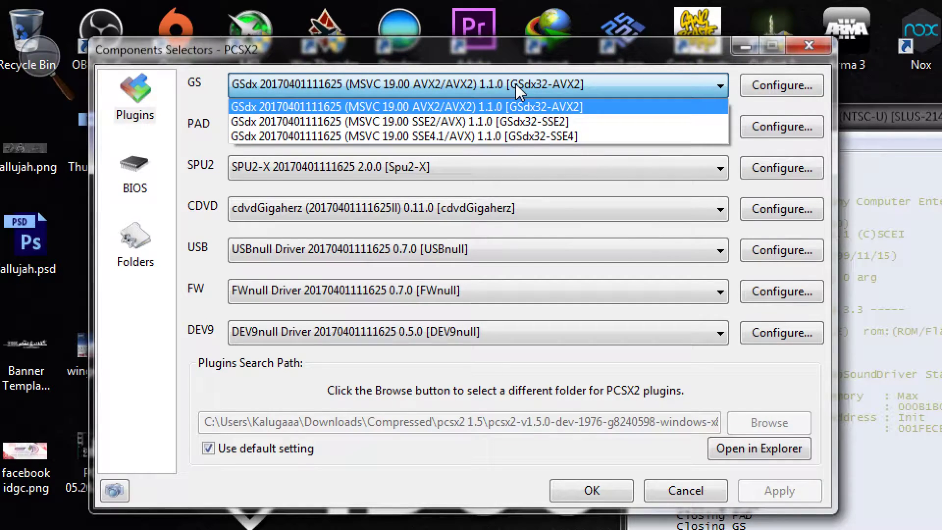
left_click(520, 99)
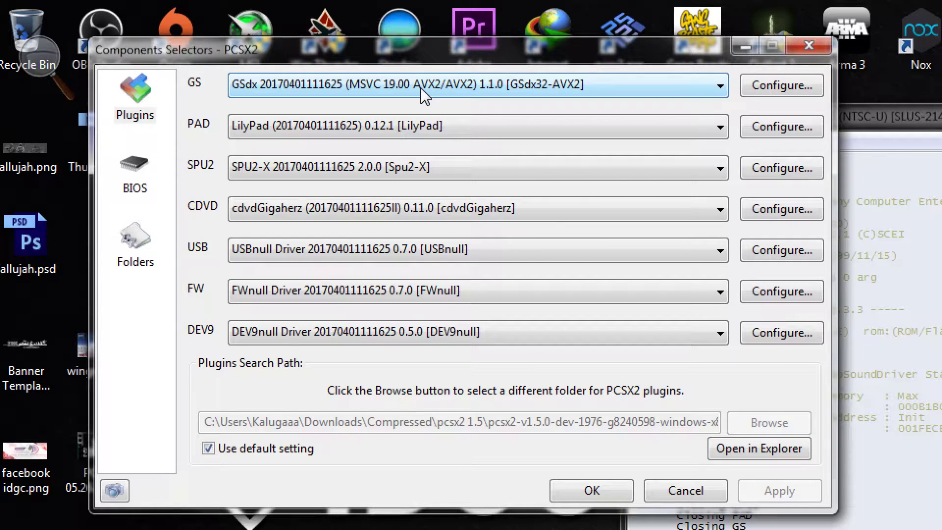
left_click(783, 86)
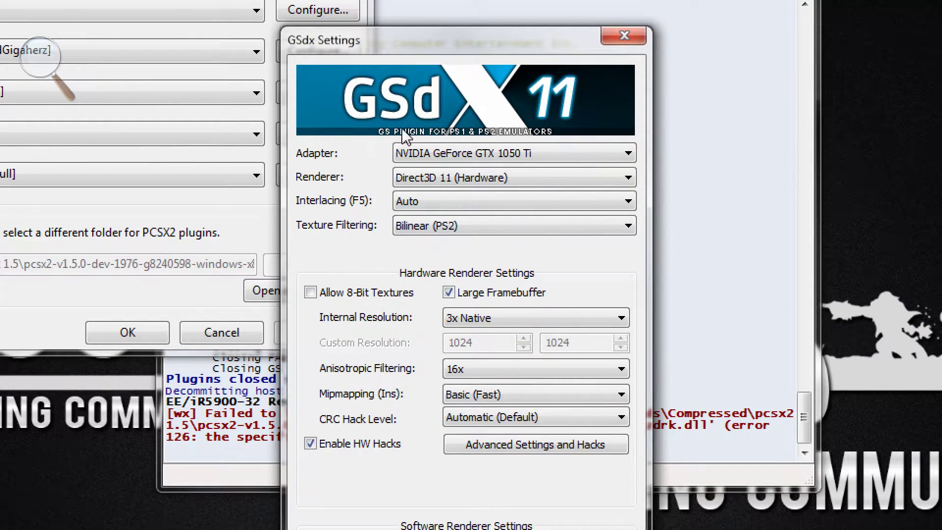
left_click(450, 154)
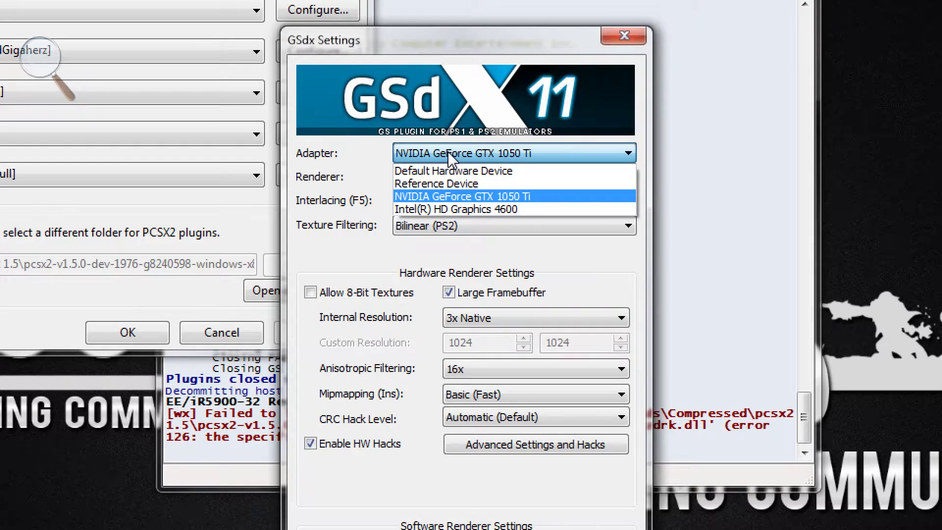
left_click(449, 153)
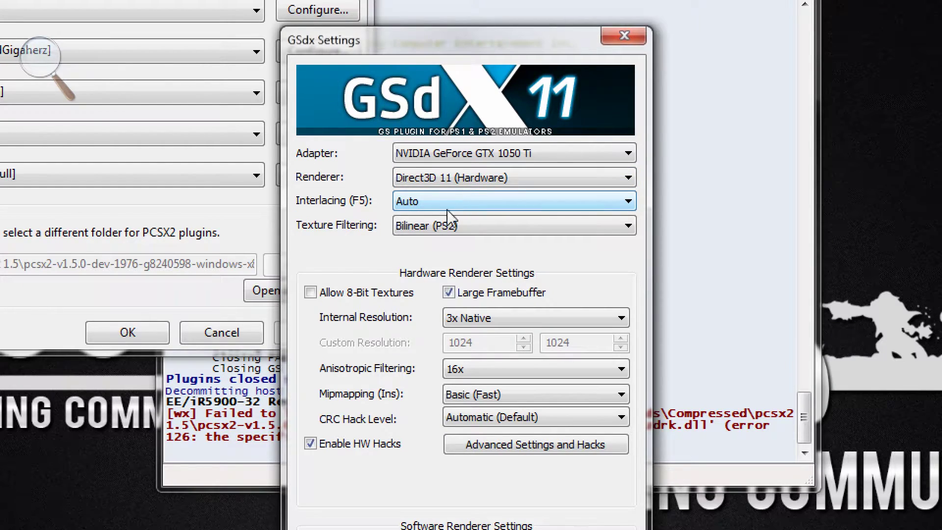
mouse_move(421, 231)
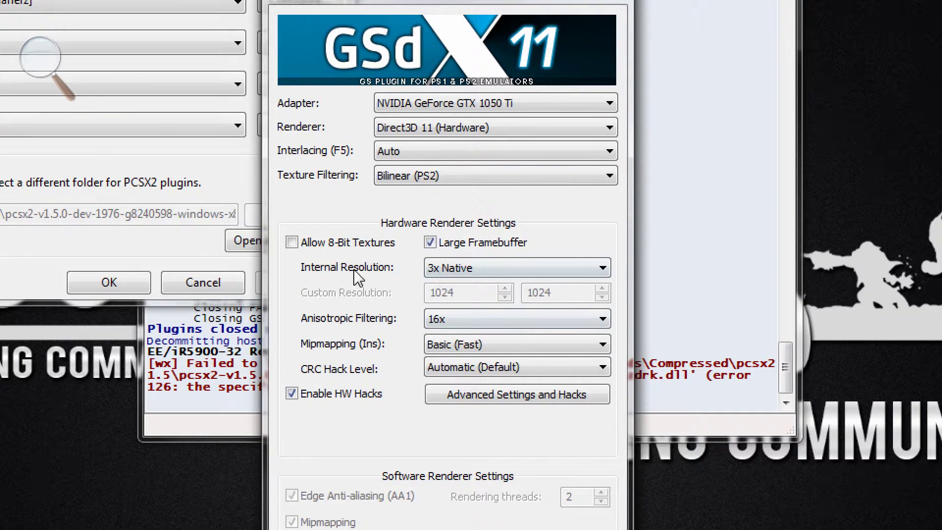
mouse_move(485, 249)
left_click(481, 268)
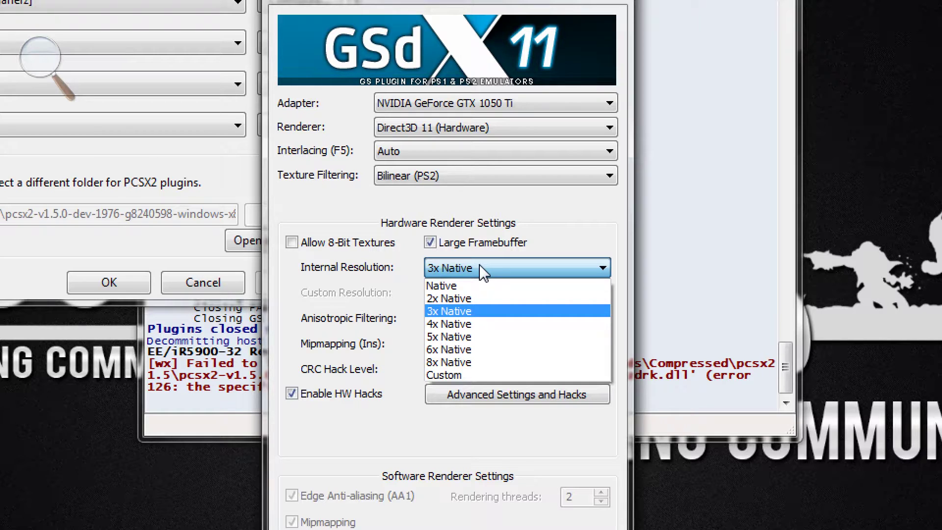
left_click(483, 272)
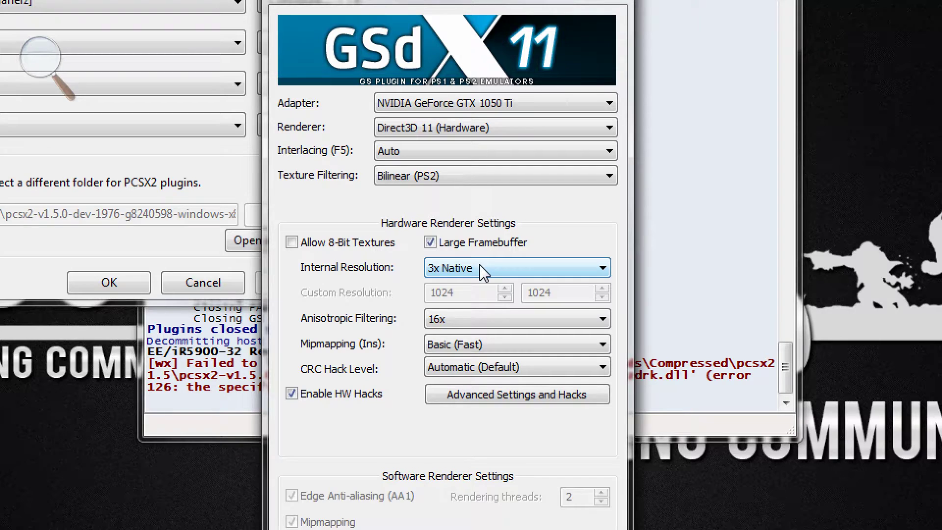
left_click(483, 271)
left_click(483, 272)
left_click(483, 271)
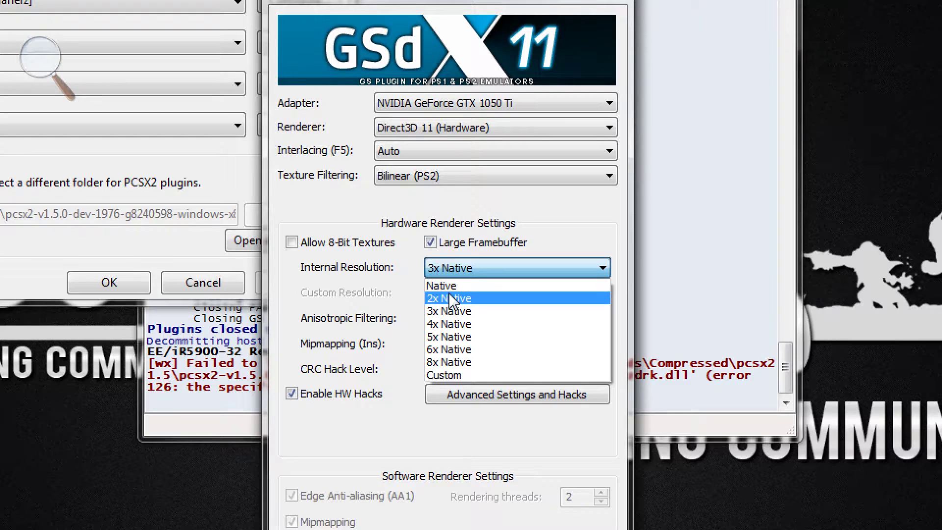
left_click(502, 269)
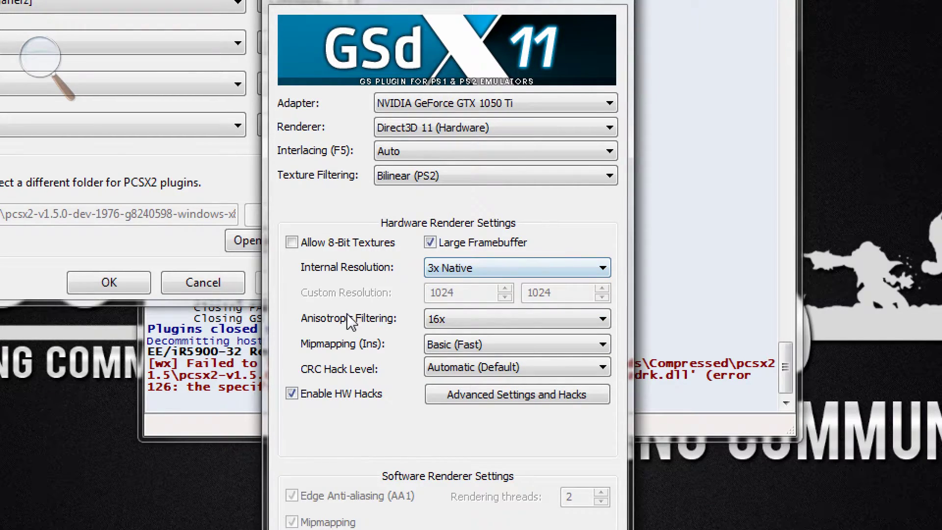
left_click(454, 321)
left_click(455, 323)
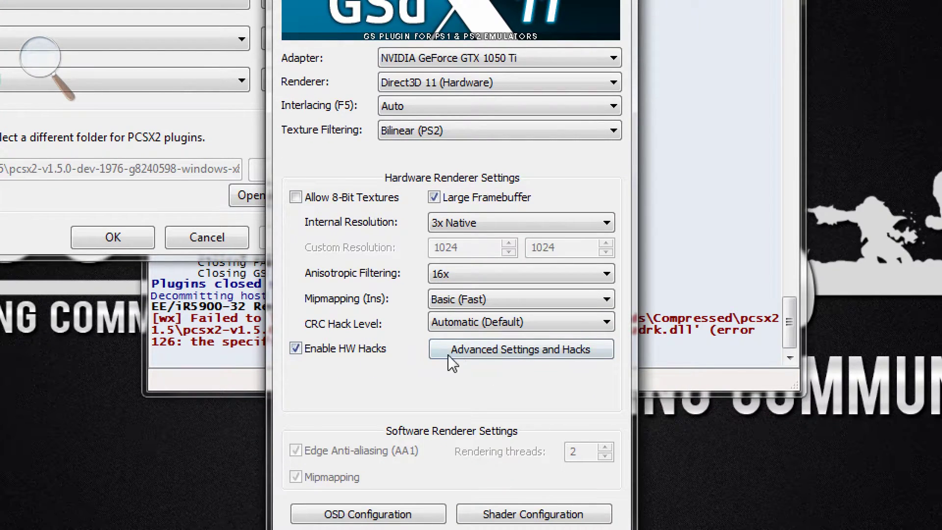
left_click(497, 348)
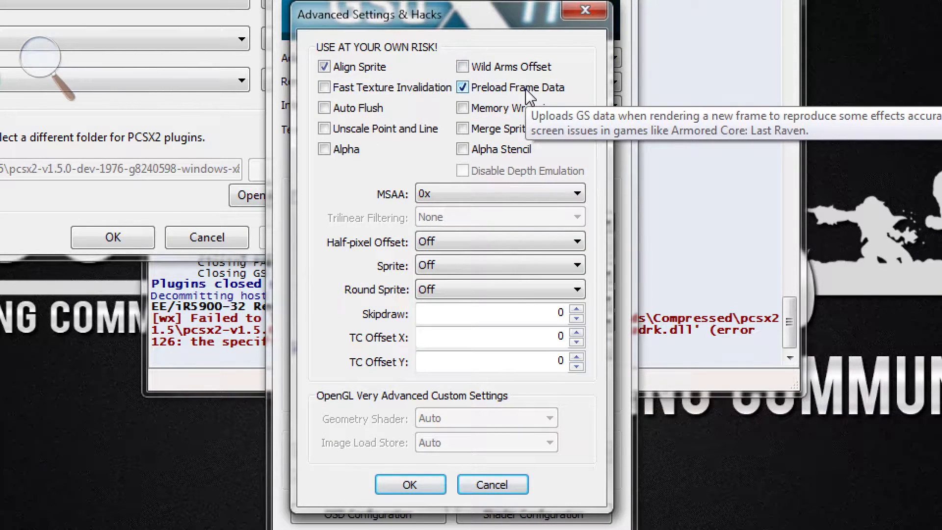
left_click(451, 194)
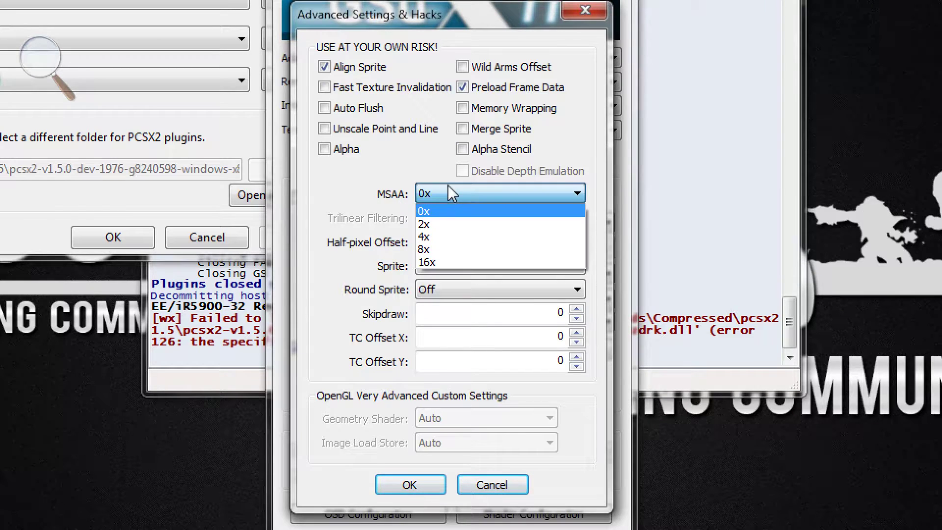
left_click(452, 194)
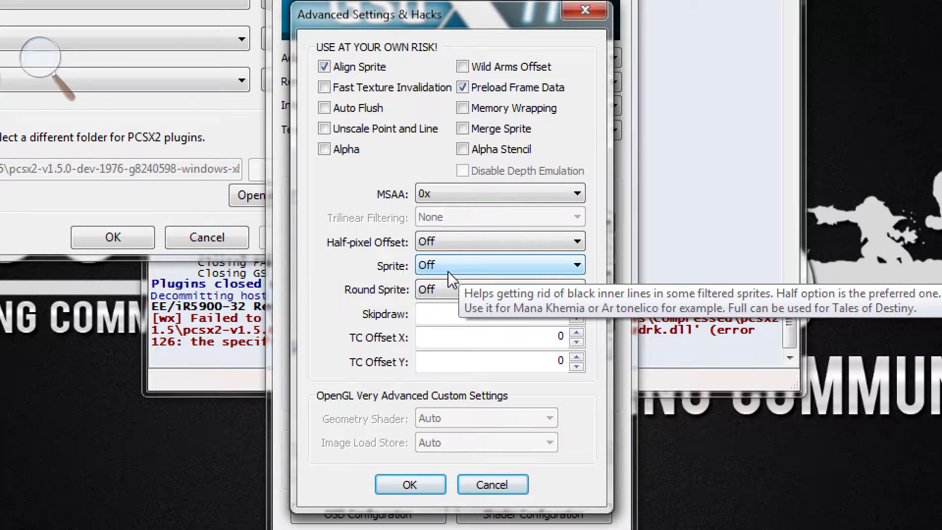
left_click(433, 491)
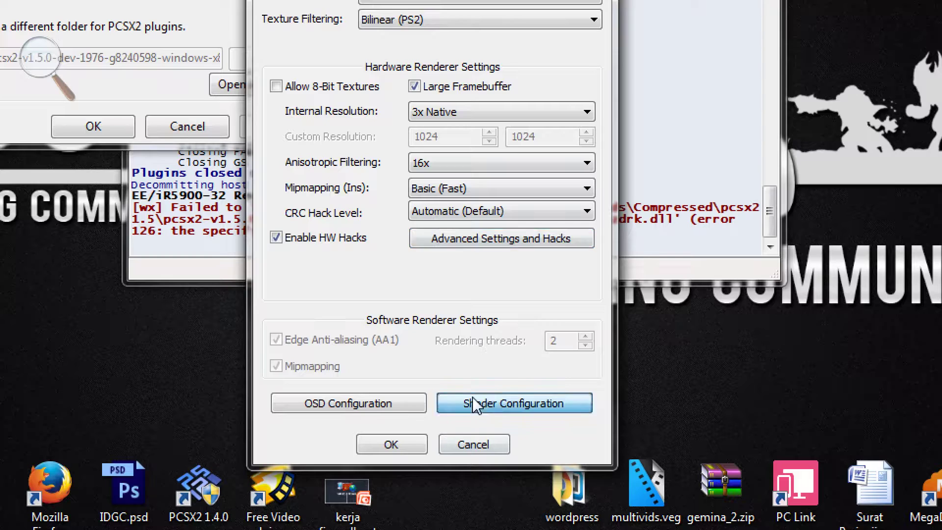
Look at Shader Configuration without changes, then show OSD settings: tahoma.ttf size 32, transparency 25
left_click(493, 514)
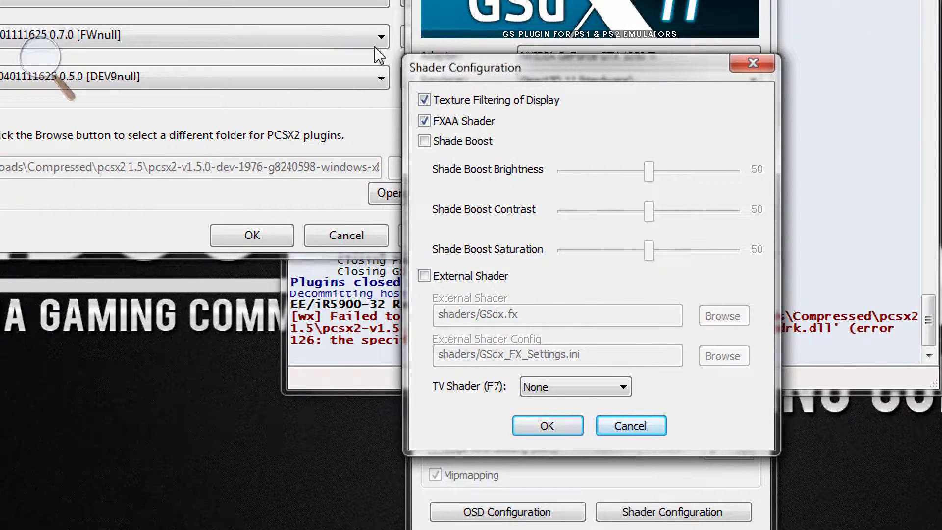
mouse_move(275, 43)
left_click(628, 425)
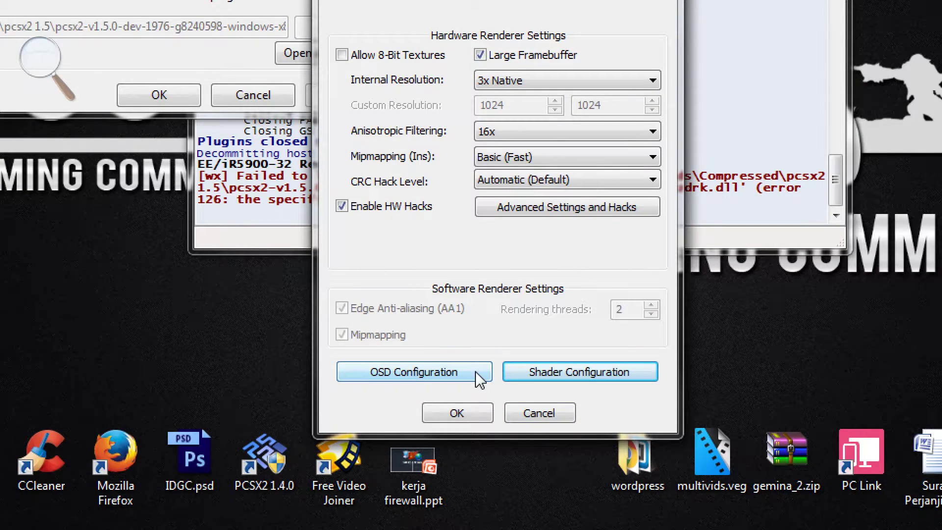
left_click(476, 373)
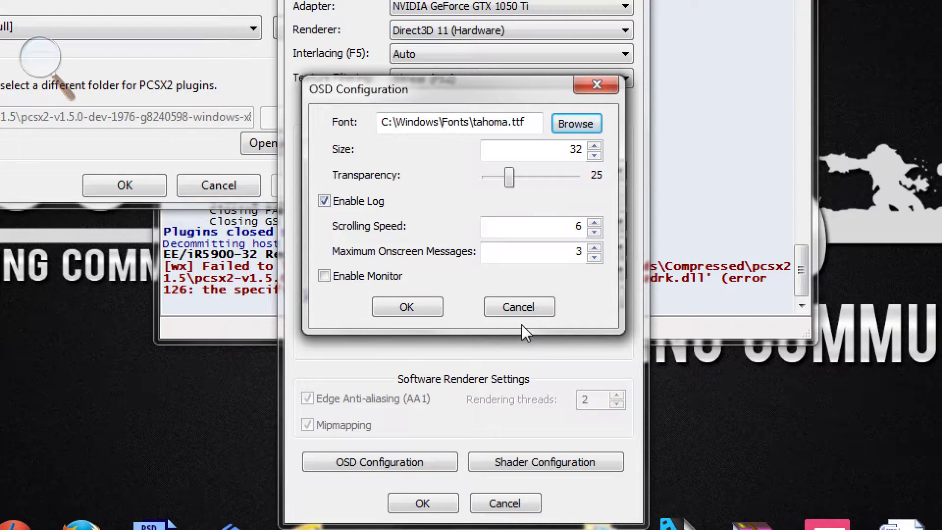
Cancel the OSD dialog and confirm GSdx Settings with OK, keeping GSdx AVX2 for GS
left_click(532, 309)
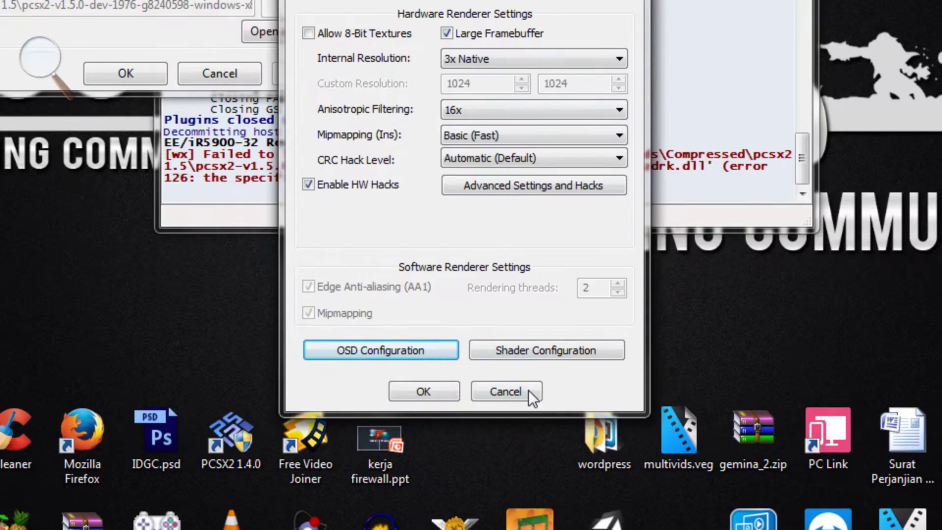
left_click(448, 393)
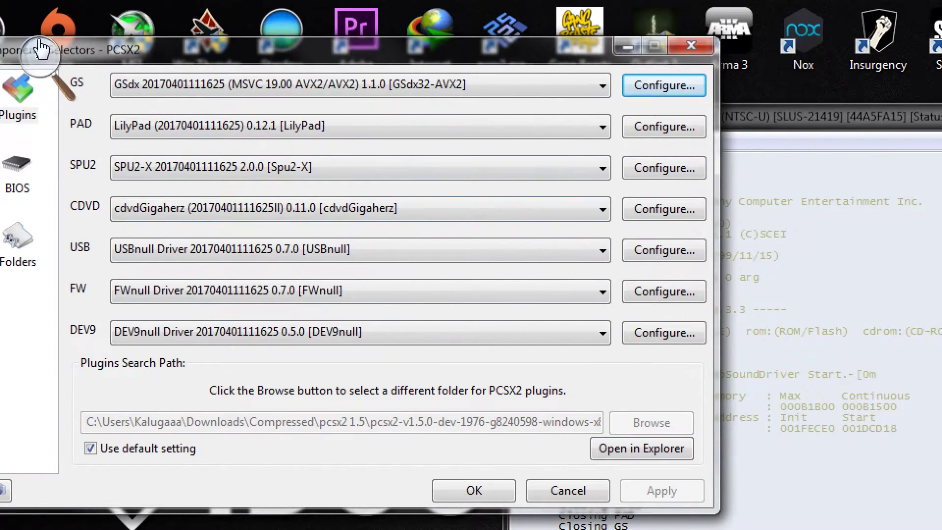
Show SPU2-X Settings centred on screen with 1 - XAudio 2.7 (Recommended) kept as the module
left_click(679, 181)
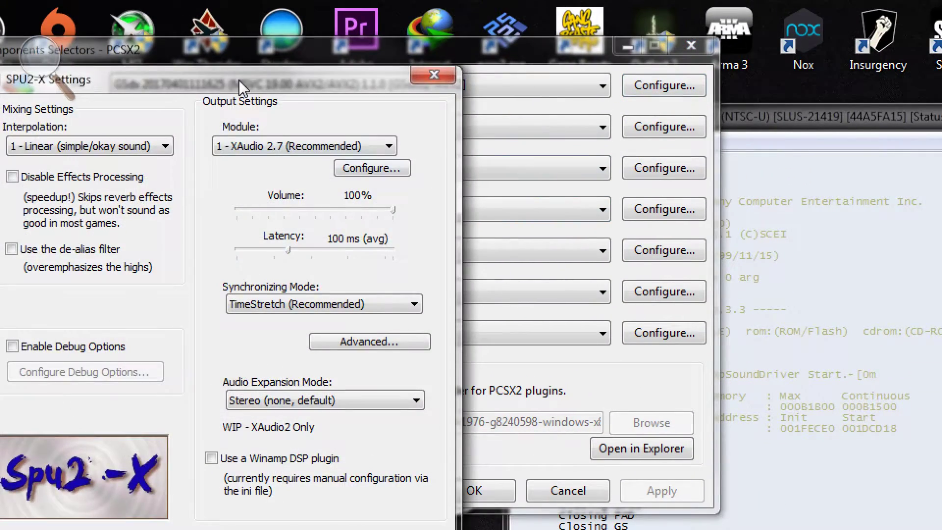
left_click_drag(262, 22, 507, 40)
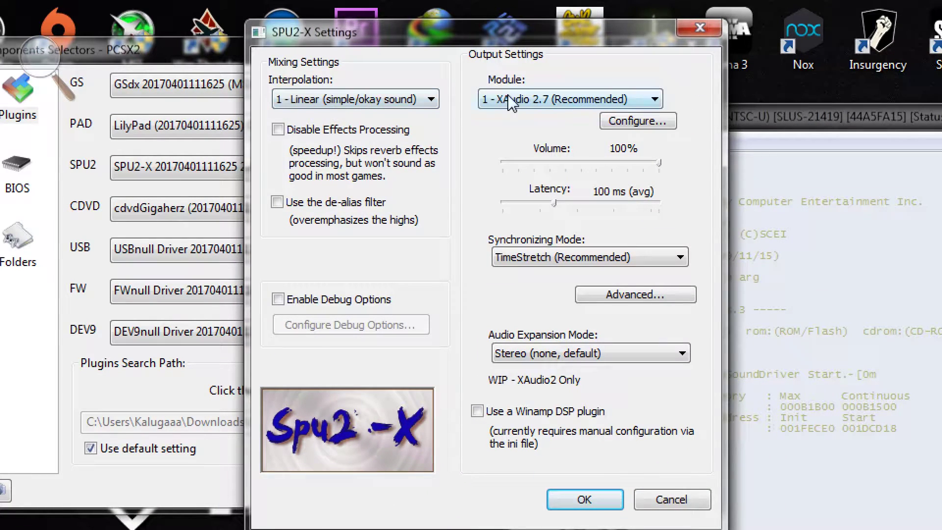
left_click(510, 109)
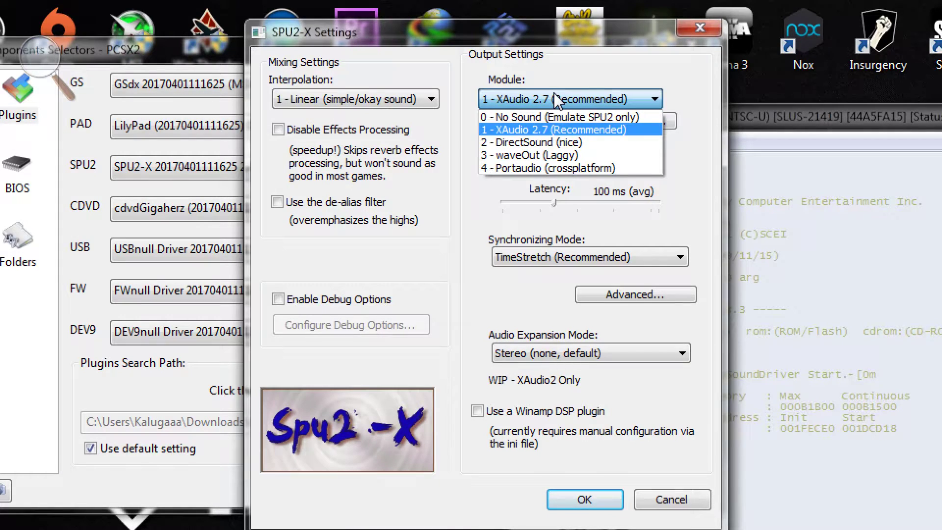
left_click(556, 100)
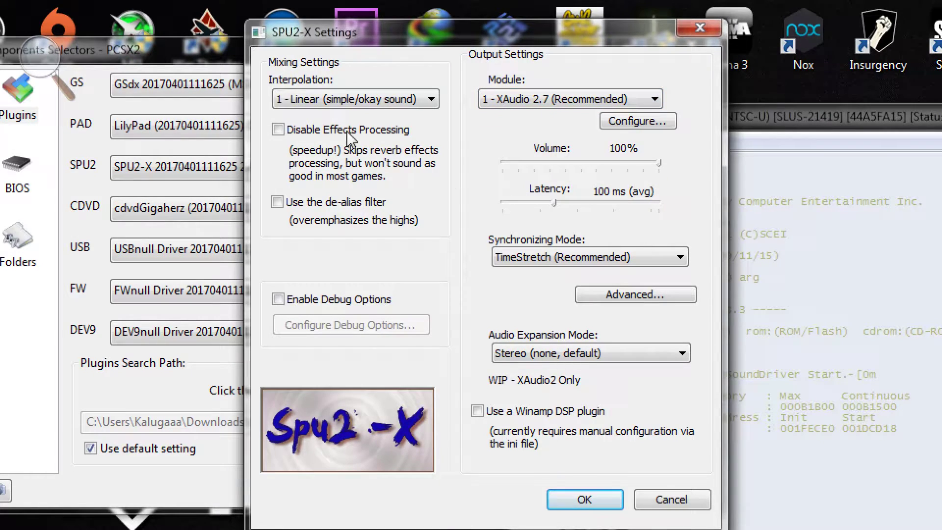